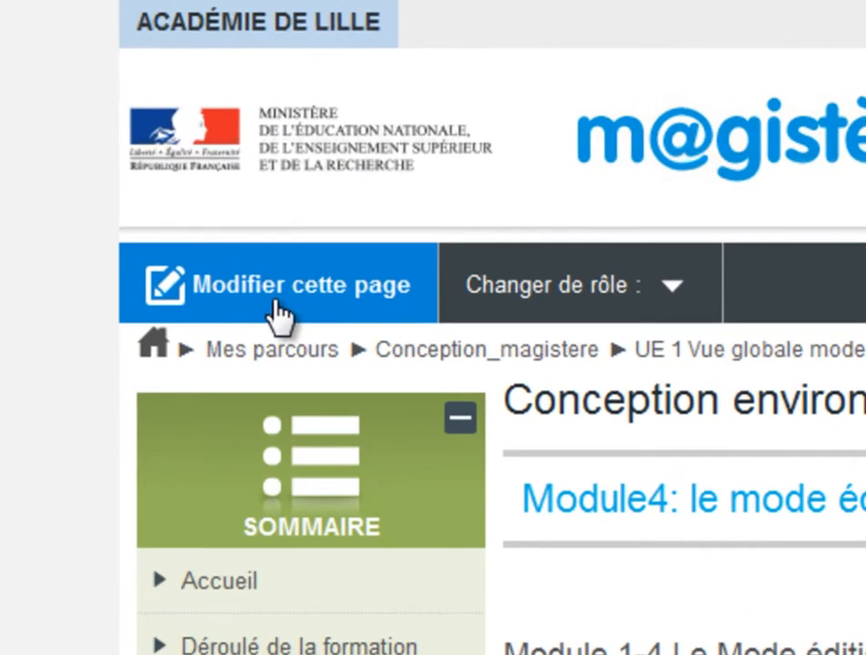
Turn on editing mode for the "Module4: le mode édition" page
click(279, 314)
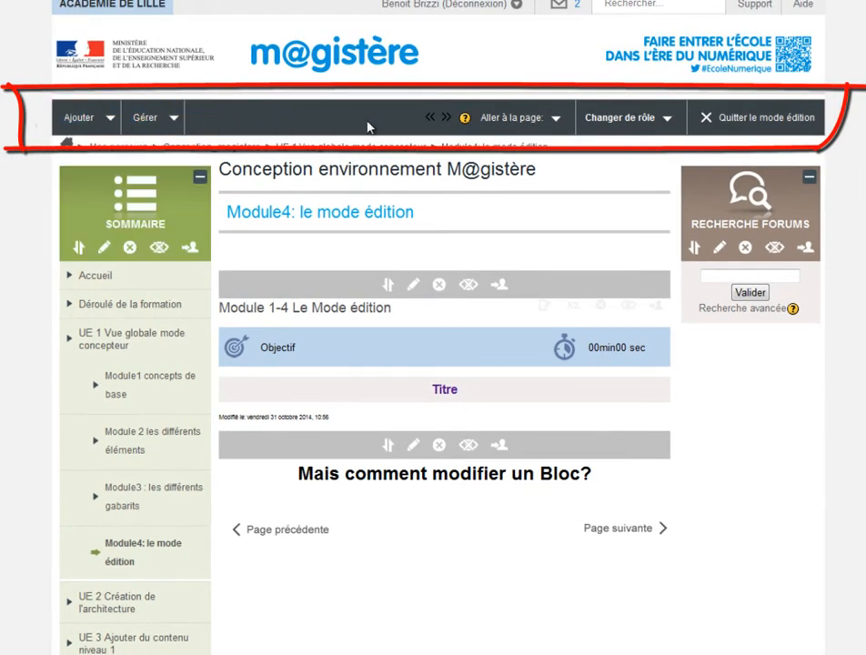
Examine the editing bar's Gérer, Aller à la page and Changer de rôle options and the page's block and element tools
mouse_move(605, 108)
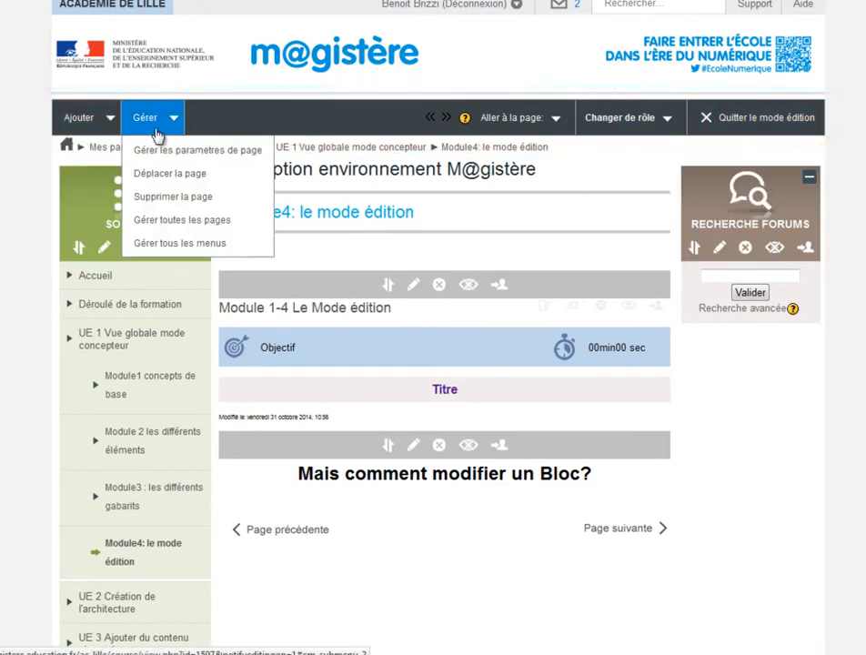
mouse_move(498, 140)
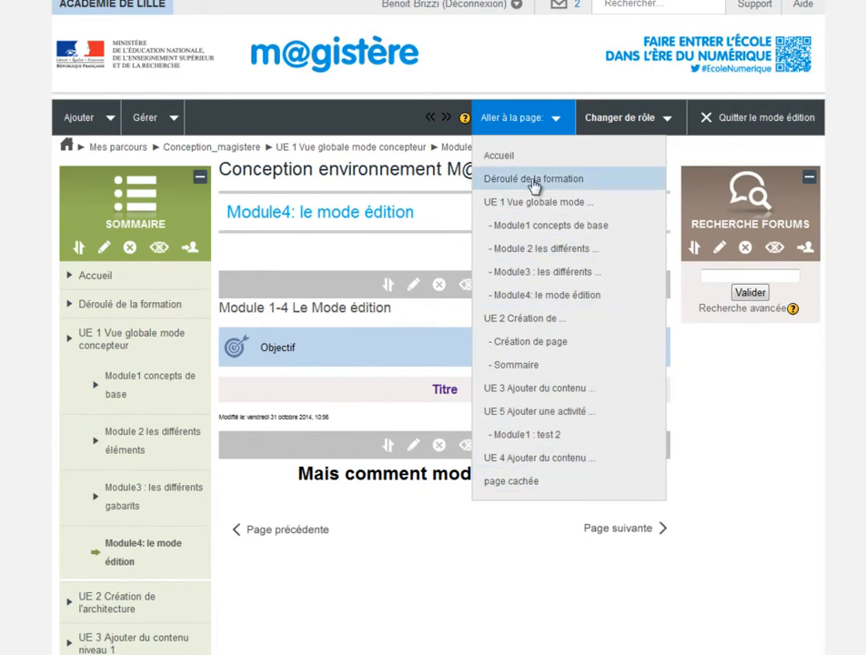
mouse_move(642, 124)
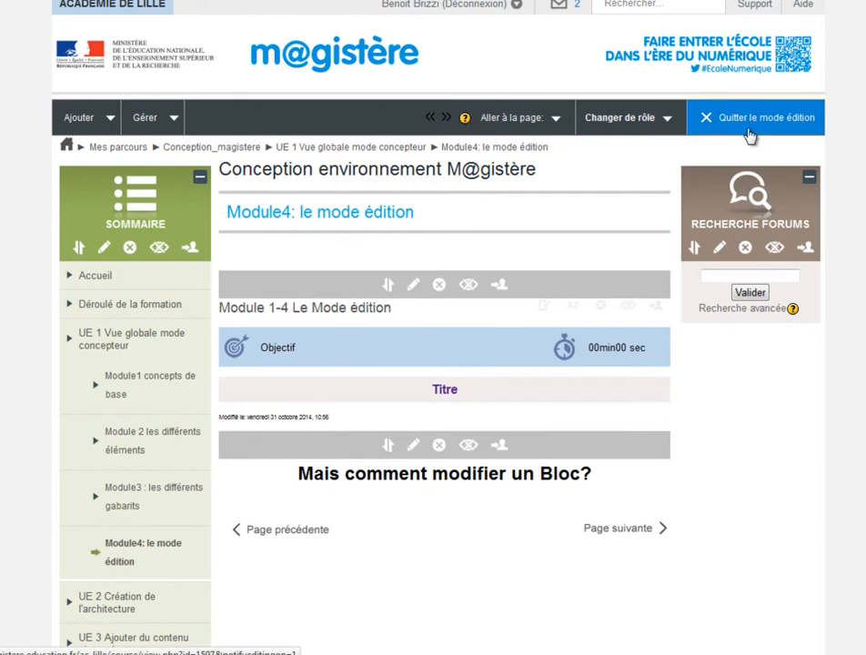
click(148, 117)
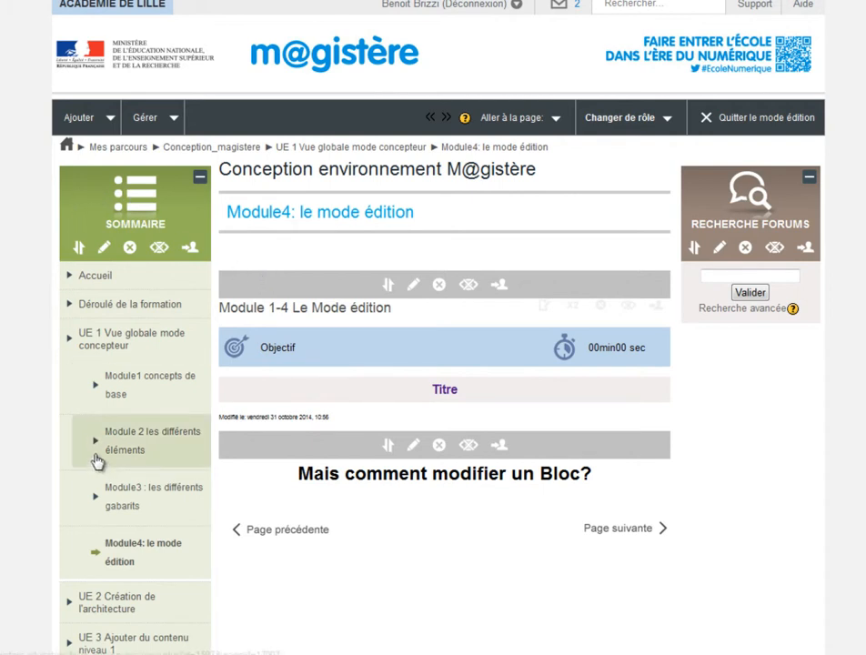
scroll(110, 378, down, 1)
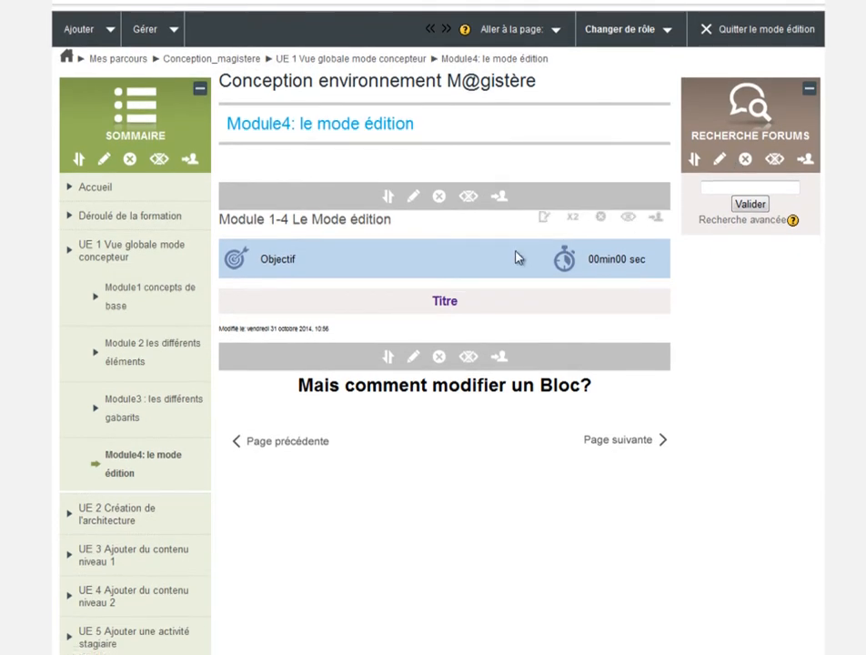
scroll(246, 321, down, 2)
scroll(180, 438, down, 2)
scroll(172, 414, up, 5)
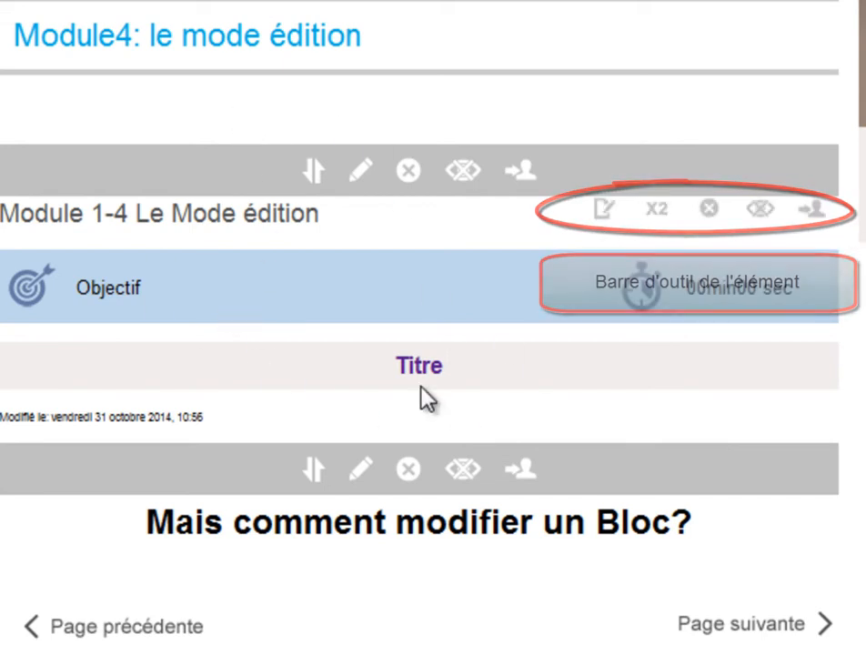
Open the "Module 1-4 Le Mode édition" page element for editing and review its name, description, options and common settings
click(604, 222)
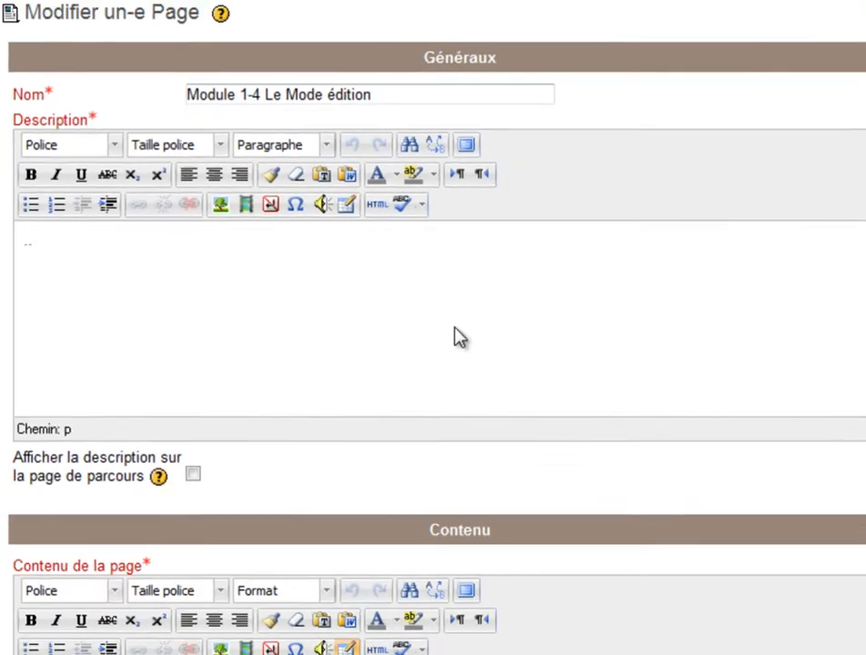
scroll(429, 333, down, 8)
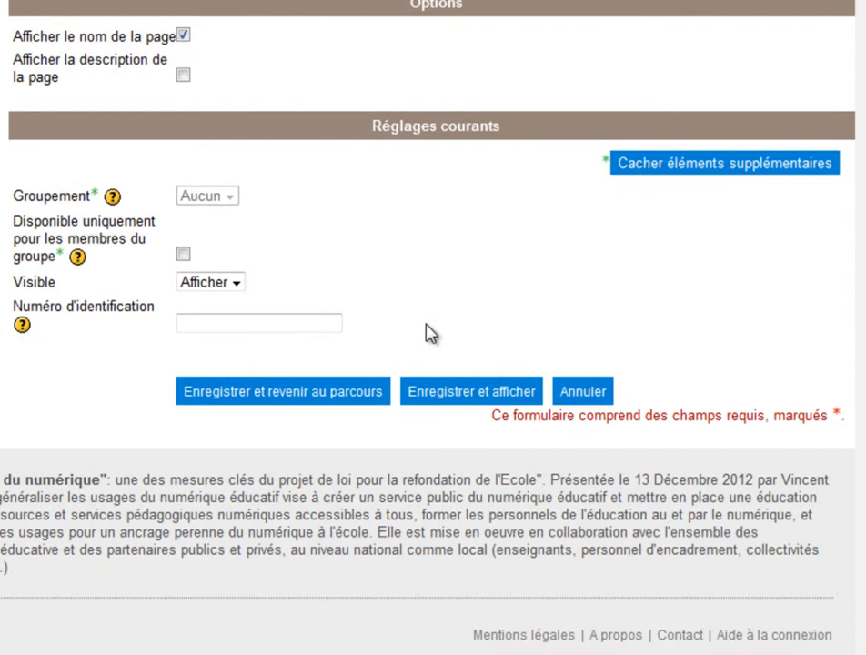
scroll(428, 333, up, 10)
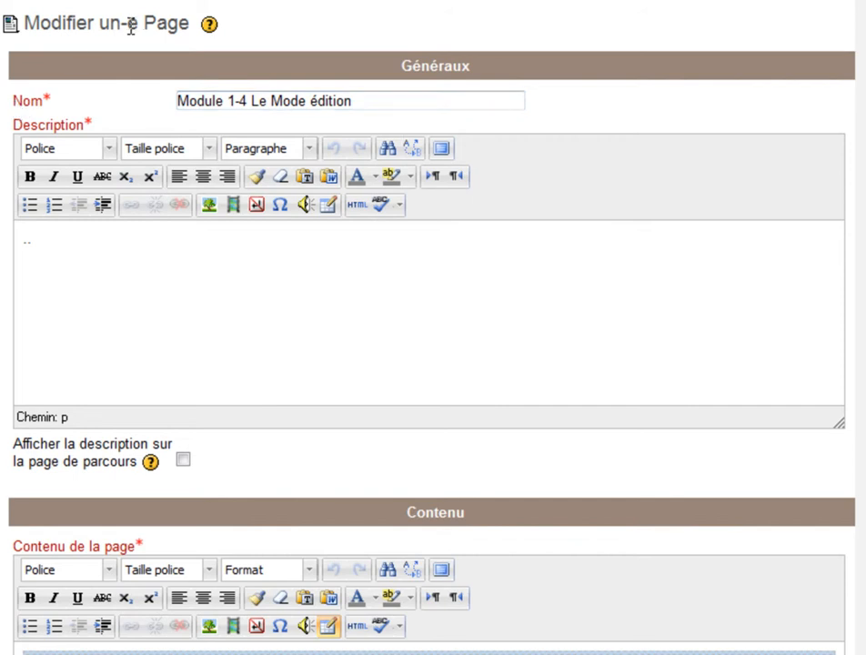
drag(361, 101, 170, 91)
click(352, 270)
scroll(104, 257, down, 3)
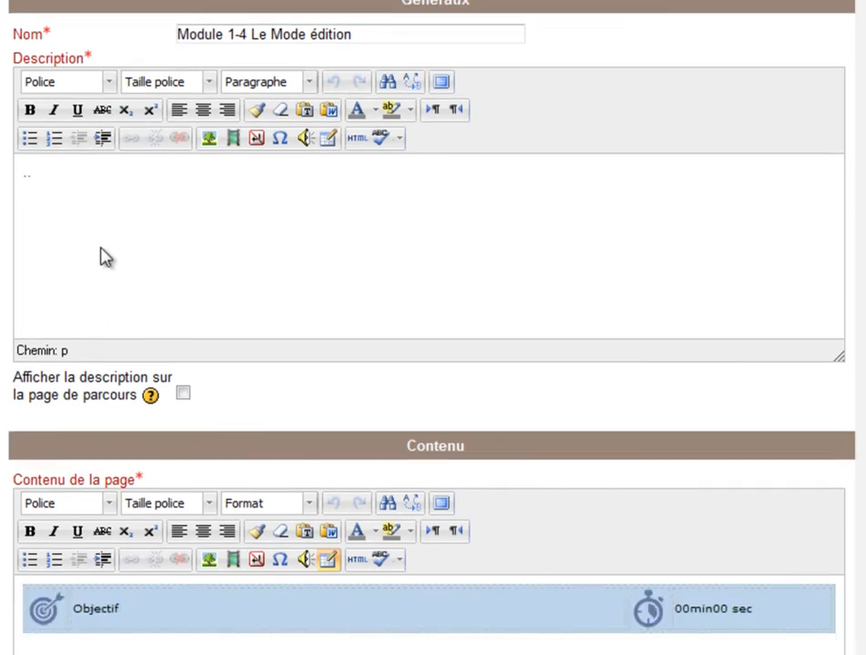
drag(53, 118, 25, 128)
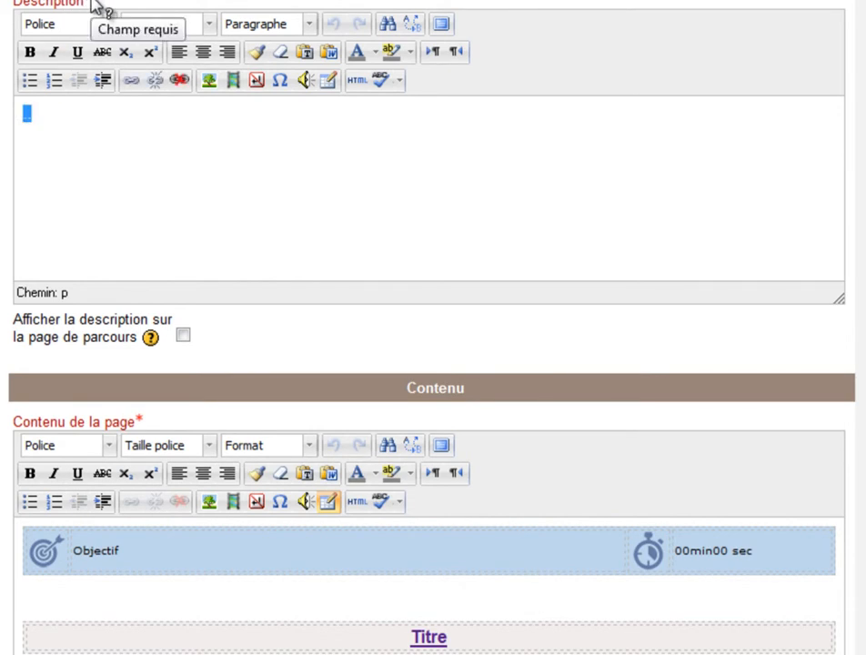
click(174, 187)
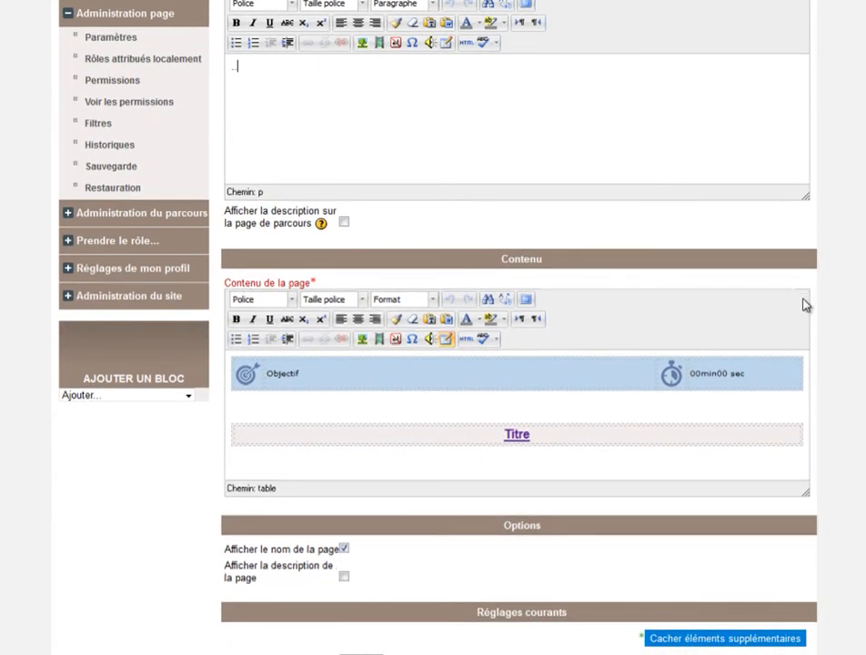
Enlarge the editing area of the page content downward
scroll(227, 346, up, 1)
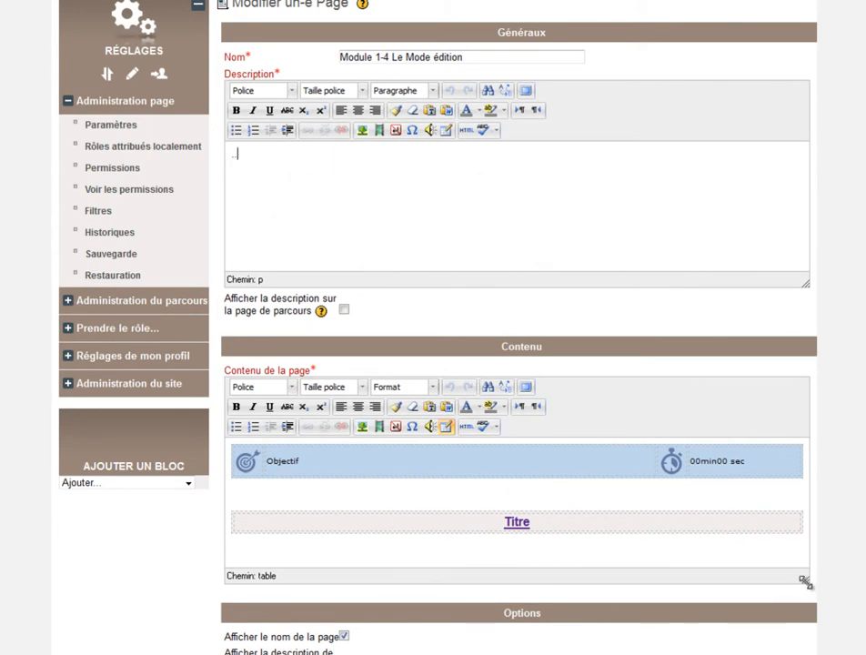
drag(805, 583, 787, 654)
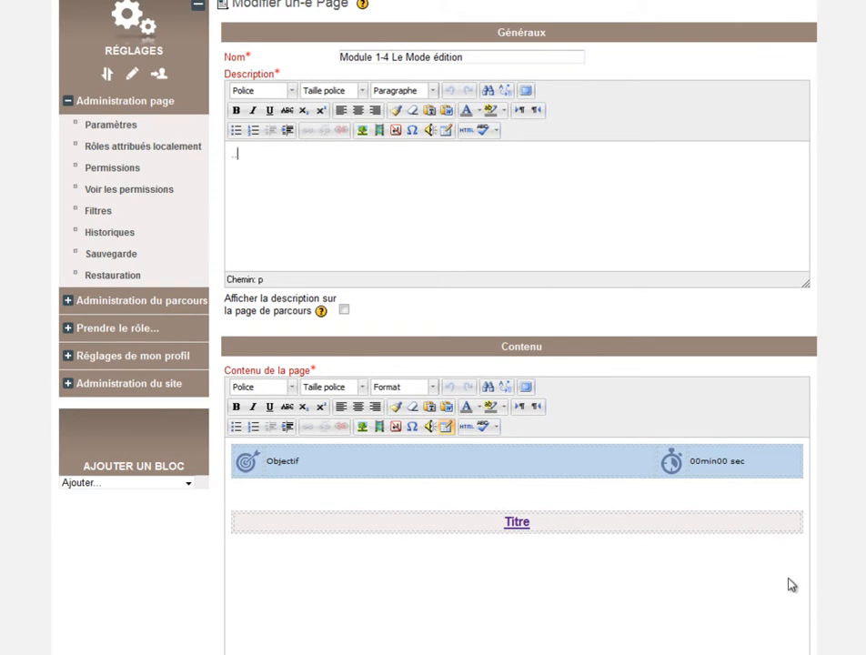
scroll(789, 583, down, 3)
drag(806, 414, 806, 478)
scroll(561, 408, up, 1)
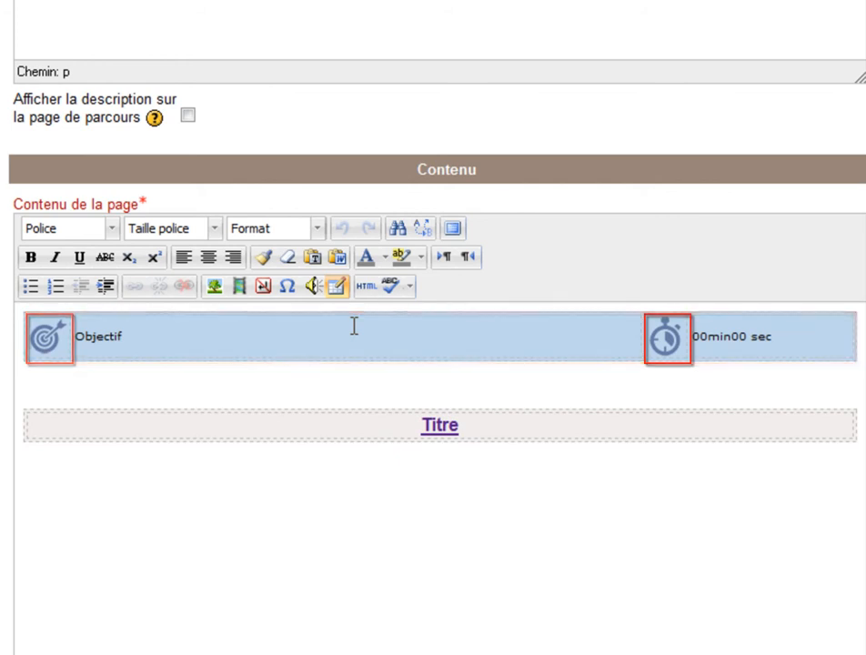
Add the lines "jhvzechzevbchkze", "cezkljzevnlzee" and "nejzlkvlmezjù" plus two blank lines between the Objectif banner and Titre, and save back to the course
click(322, 384)
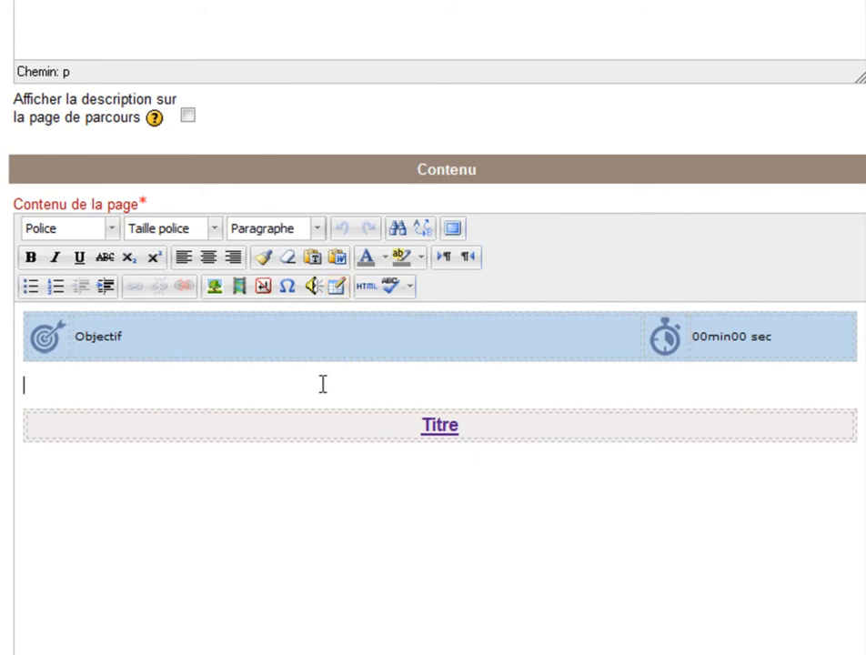
text(jhvzechzevbchkze)
key(Return)
text(cezkljzevnlzee)
key(Return)
text(nejzlkvlmezjù)
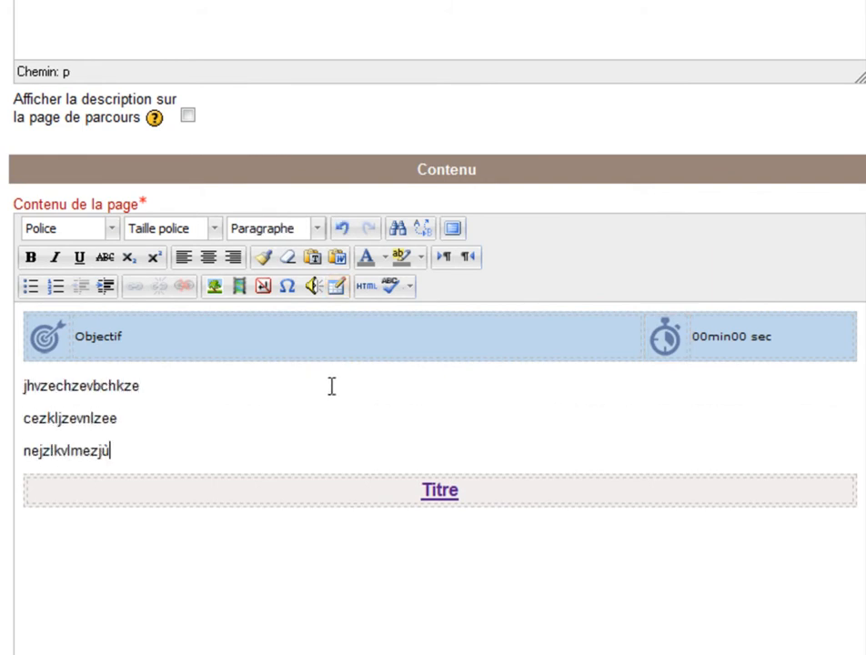
key(Return)
key(Return)
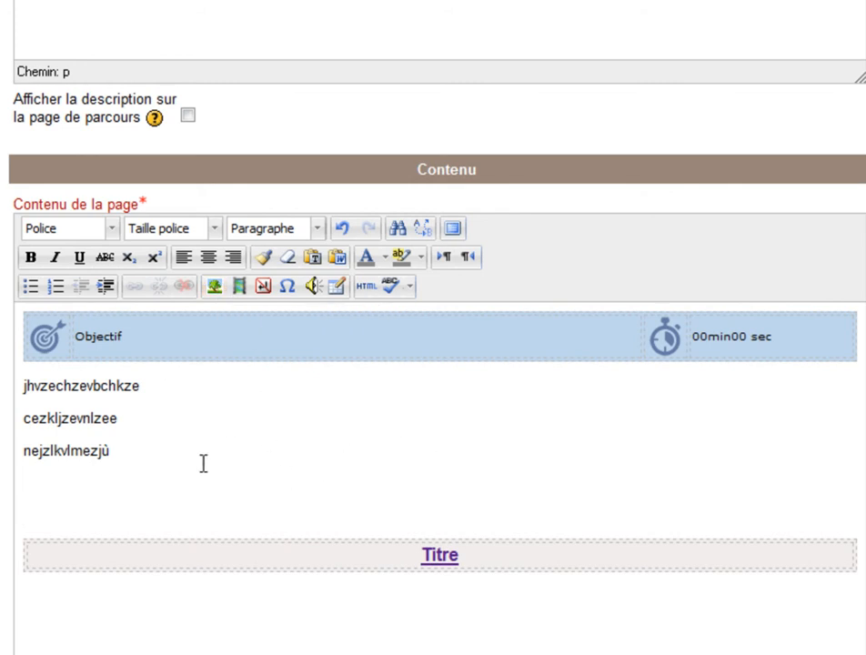
key(Up)
scroll(154, 448, down, 5)
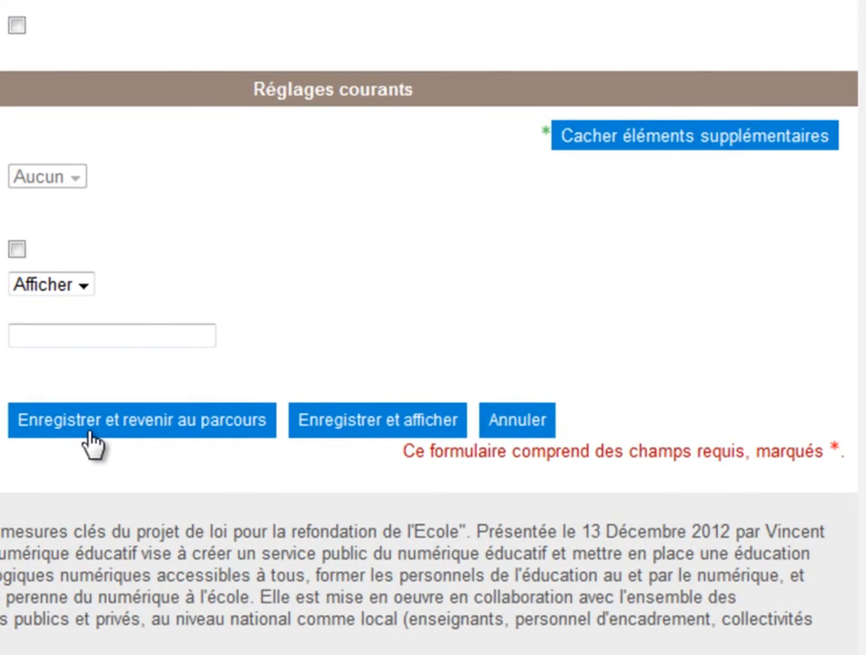
click(91, 435)
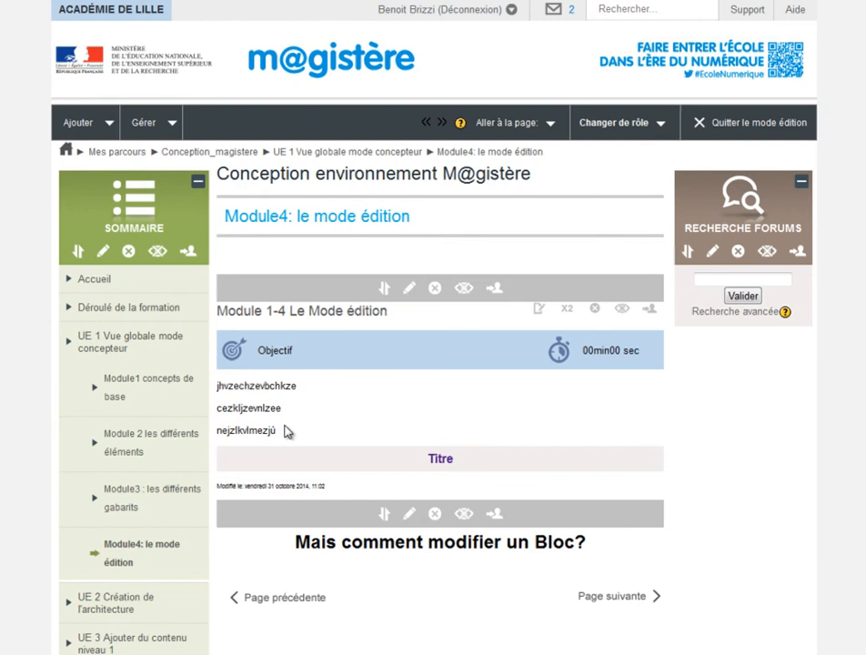
Open the configuration of the block containing "Mais comment modifier un Bloc?"
scroll(467, 492, down, 3)
scroll(467, 493, down, 2)
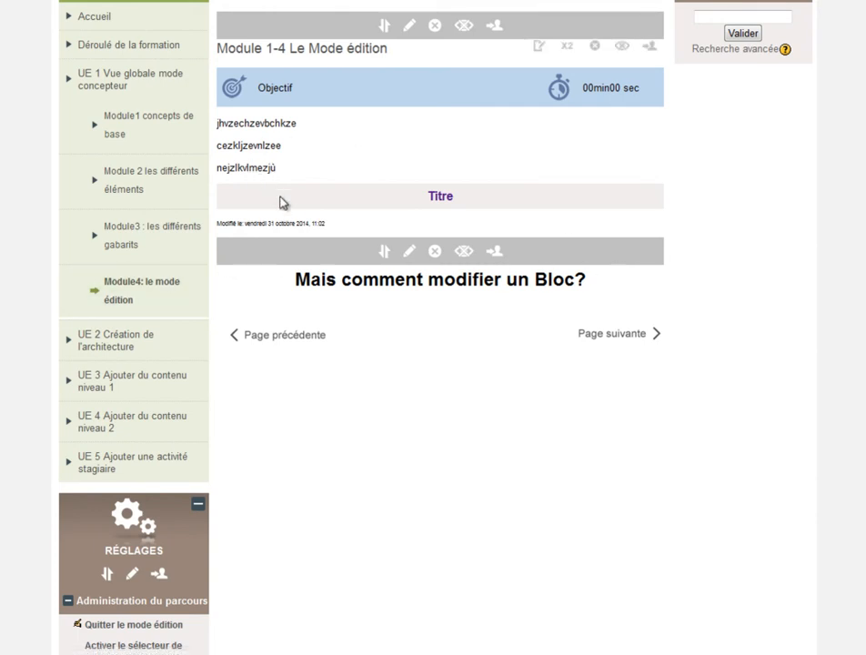
click(402, 258)
scroll(409, 282, down, 2)
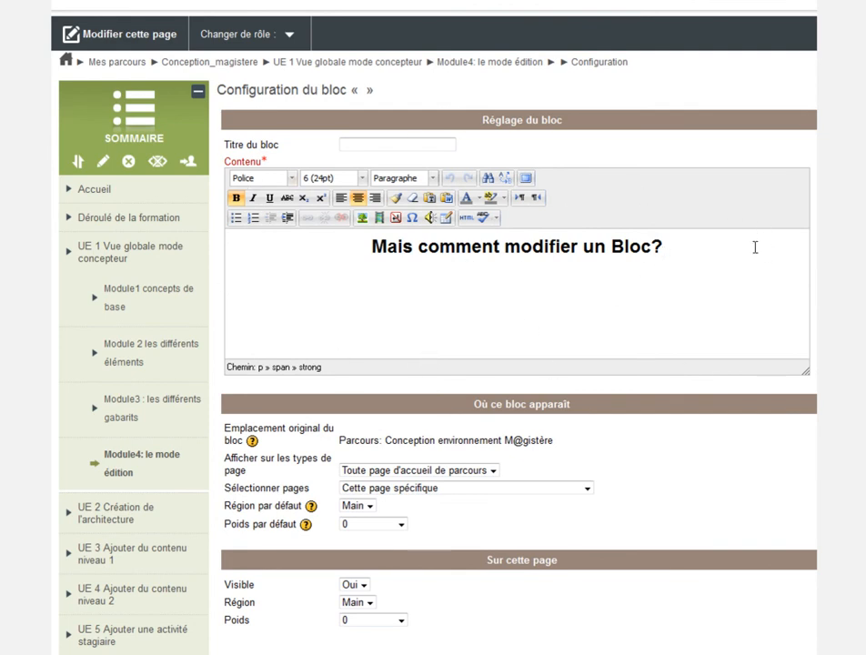
Add the lines "jekzvjlkze", "oezvjlezhlkm" and "heizlhmez" below the block's existing text, save the block and check it on the course page
click(691, 244)
key(Return)
text(jekzvjlkze)
key(Return)
text(oezvjlezhlkm)
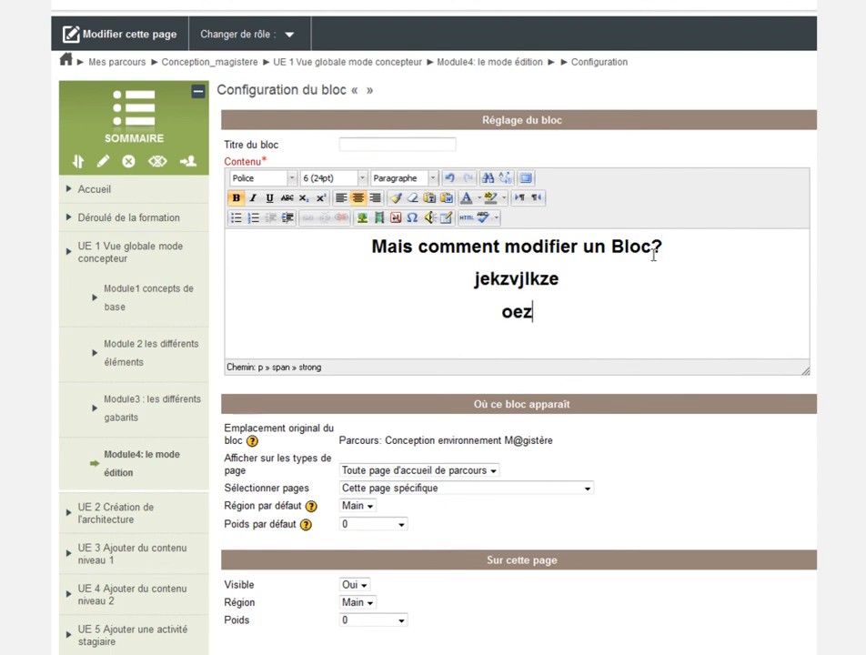
key(Return)
text(heizlhmez)
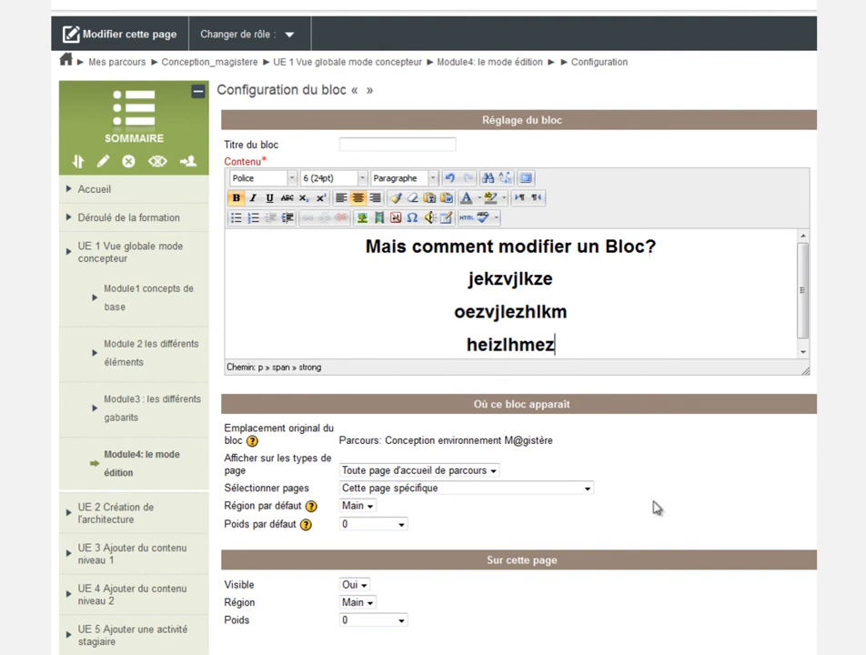
scroll(655, 509, down, 2)
click(369, 492)
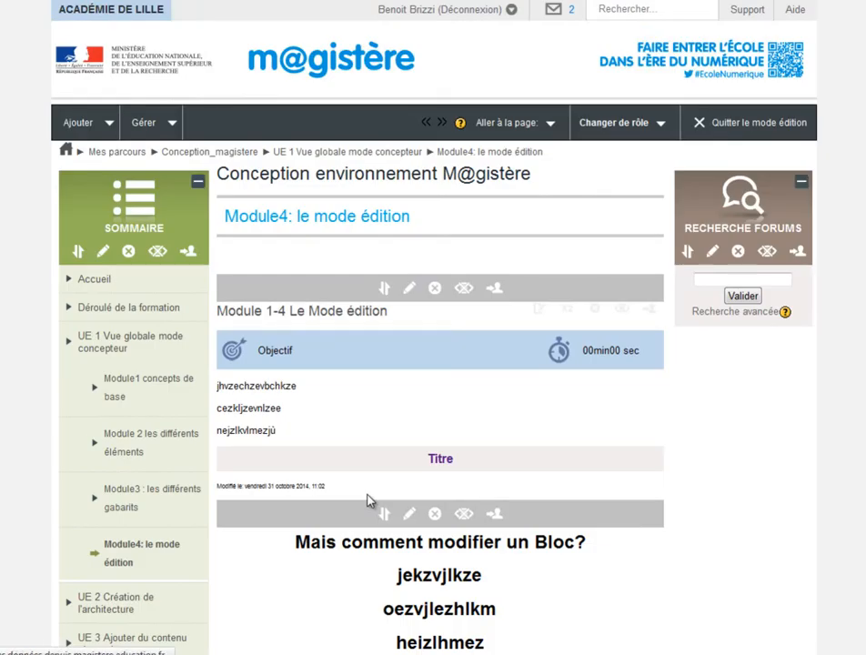
scroll(657, 512, down, 2)
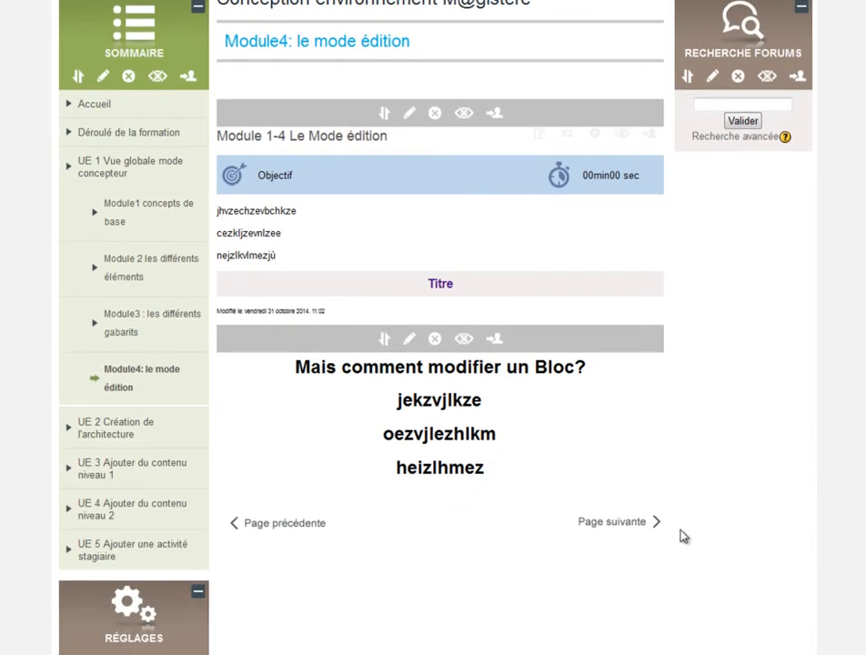